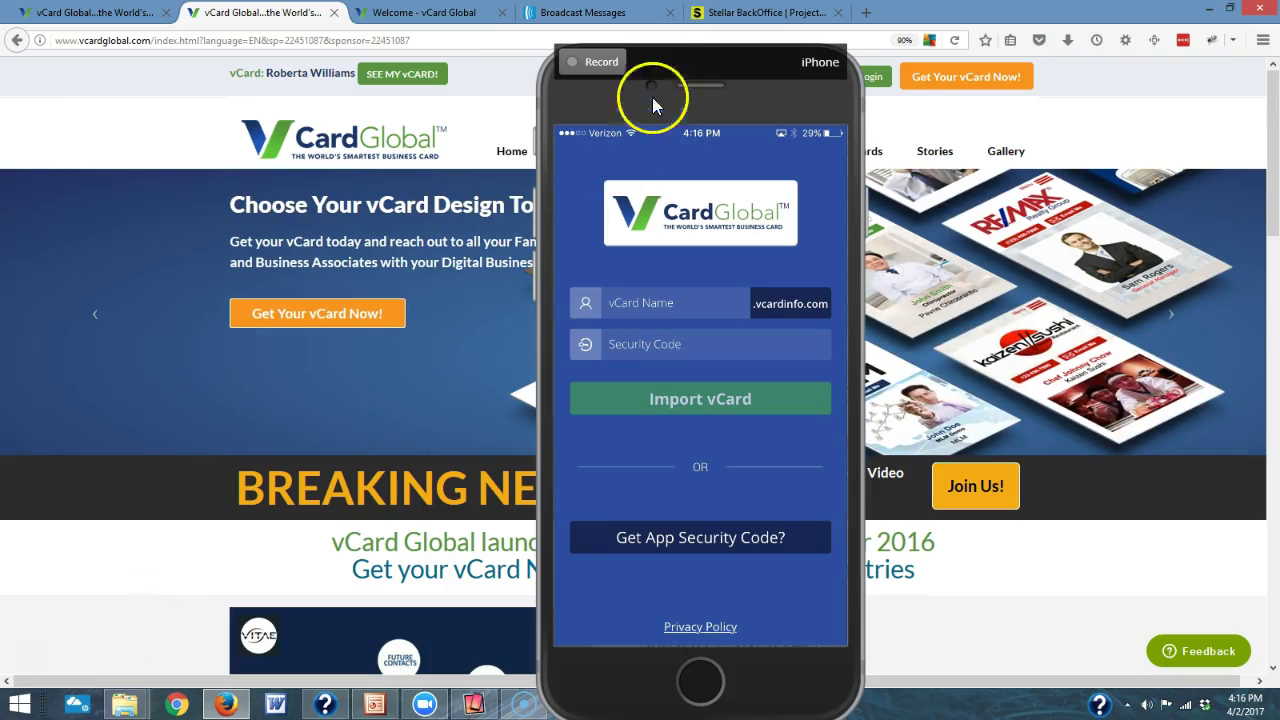
- Reposition the phone mirror window and bring up the back-office login page
{"action": "left_click_drag", "start_coordinate": [721, 64], "coordinate": [344, 50]}
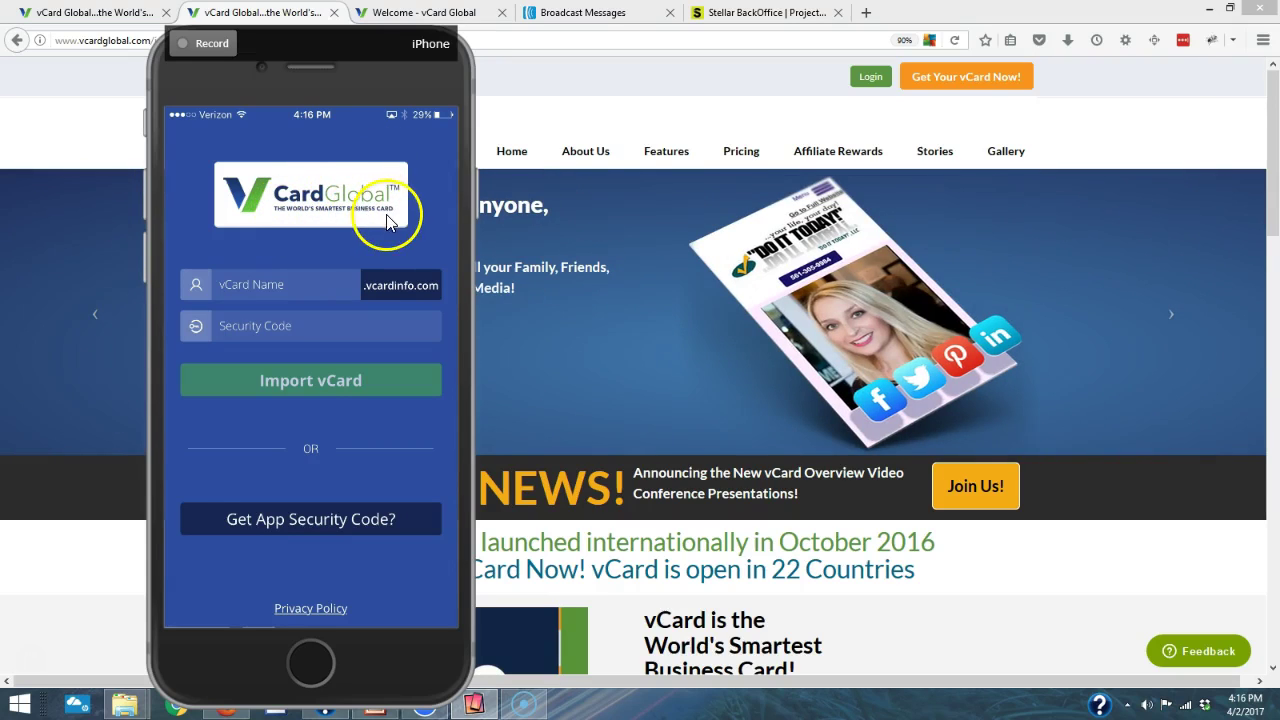
{"action": "left_click_drag", "start_coordinate": [357, 43], "coordinate": [645, 43]}
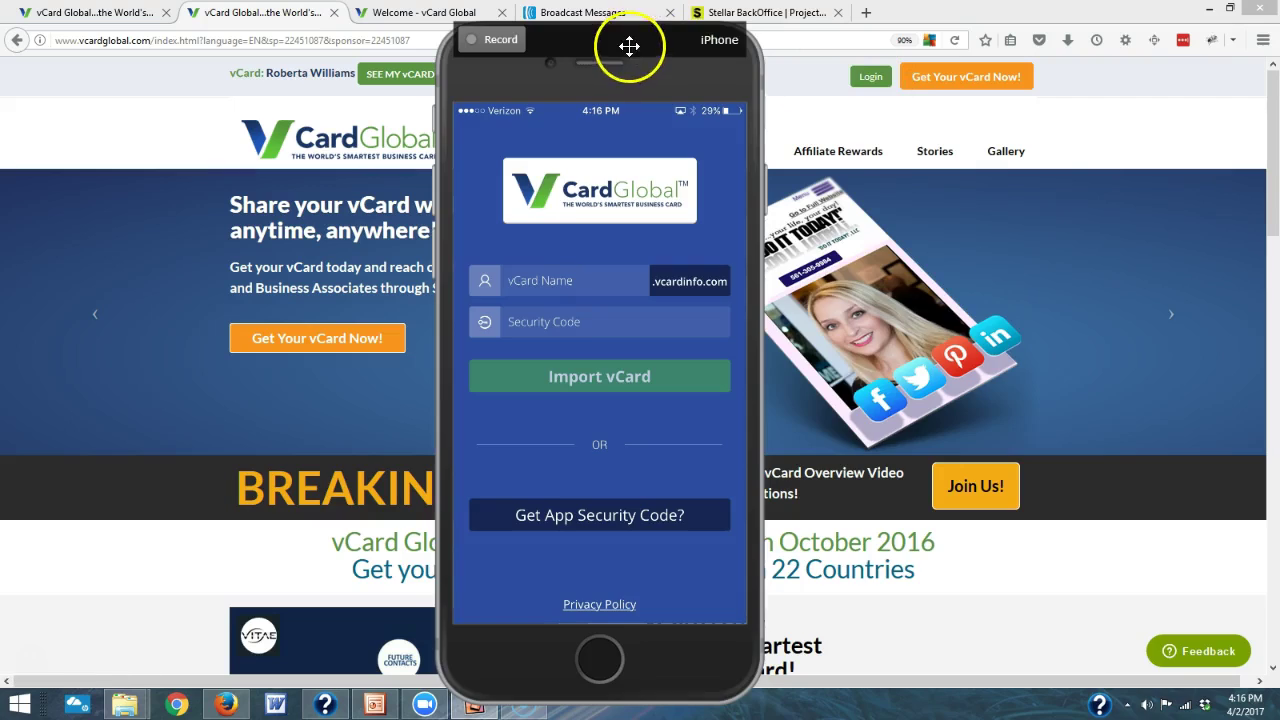
{"action": "left_click_drag", "start_coordinate": [625, 42], "coordinate": [310, 31]}
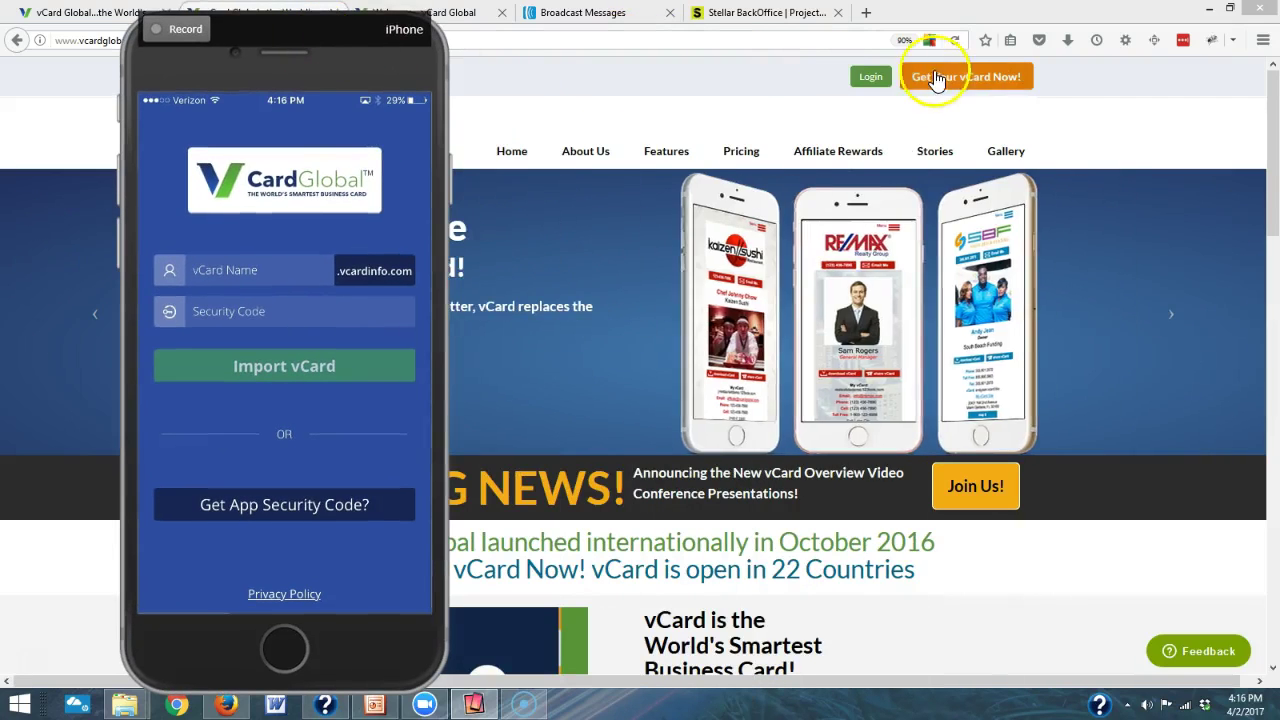
{"action": "left_click", "coordinate": [869, 77]}
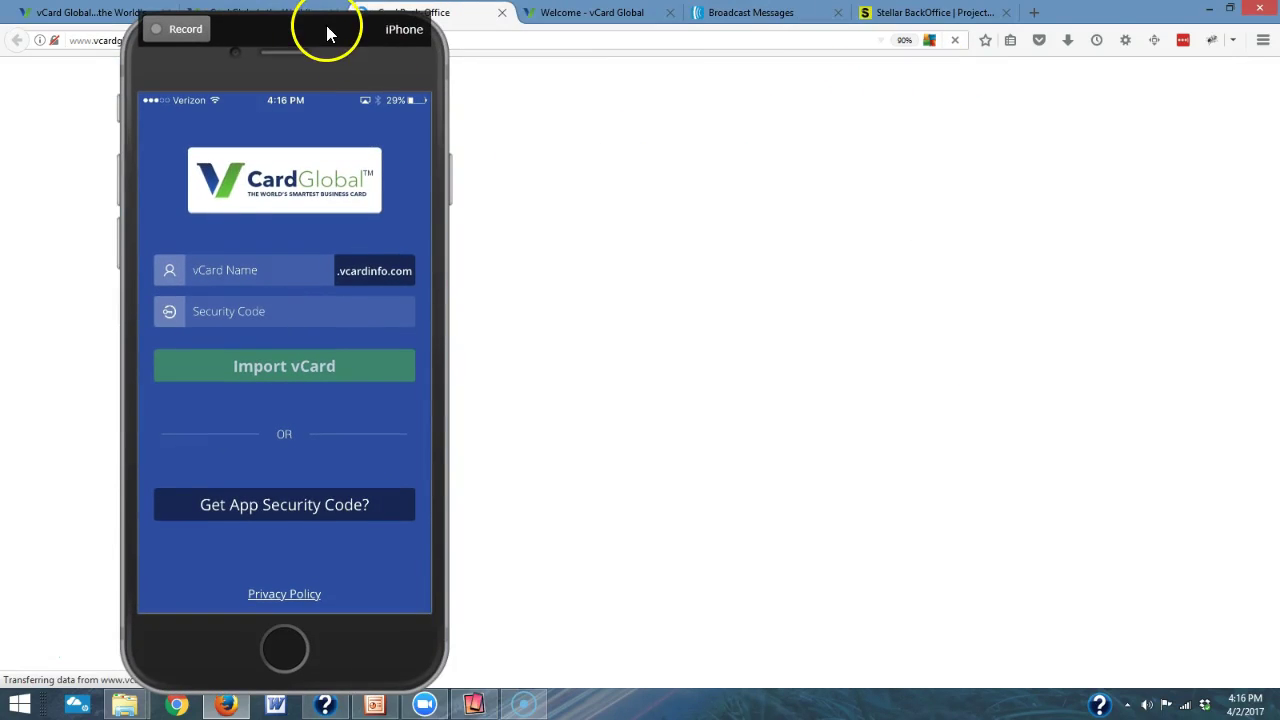
{"action": "left_click_drag", "start_coordinate": [323, 31], "coordinate": [980, 85]}
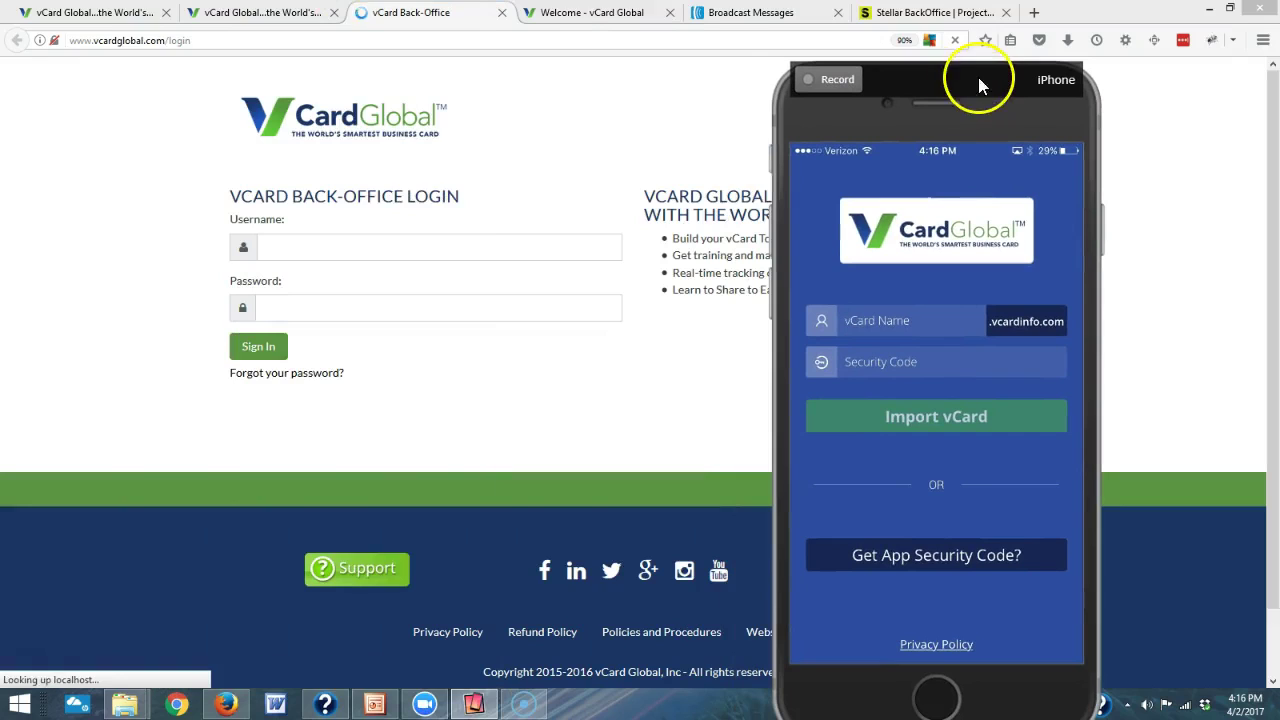
- Sign in to the vCard back office with the account username and password
{"action": "left_click", "coordinate": [411, 241]}
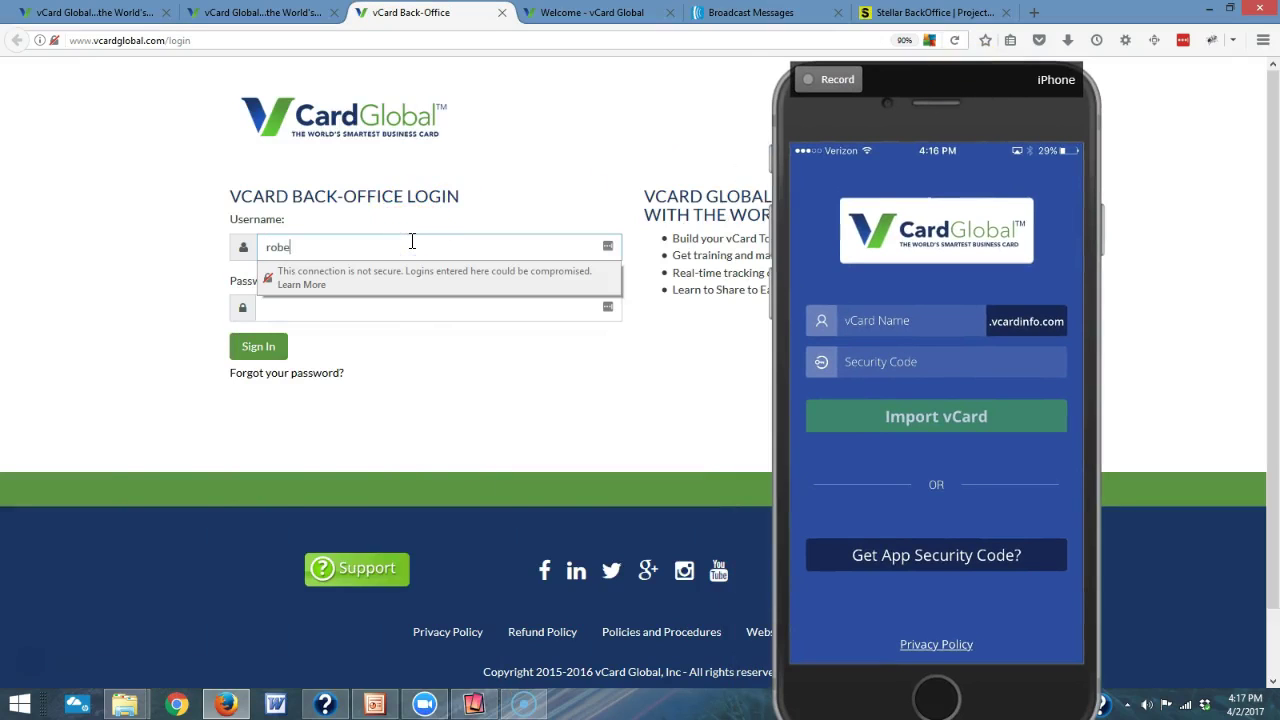
{"action": "key", "text": "Tab"}
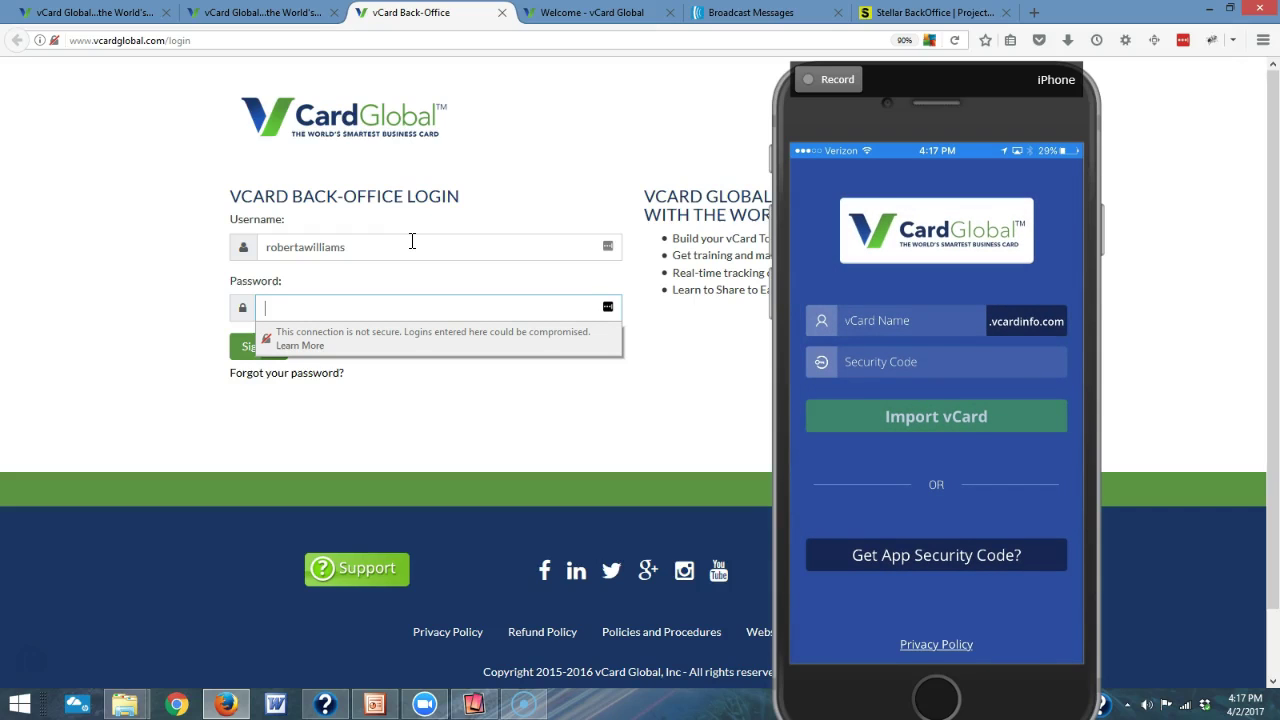
{"action": "type", "text": "******"}
{"action": "key", "text": "Return"}
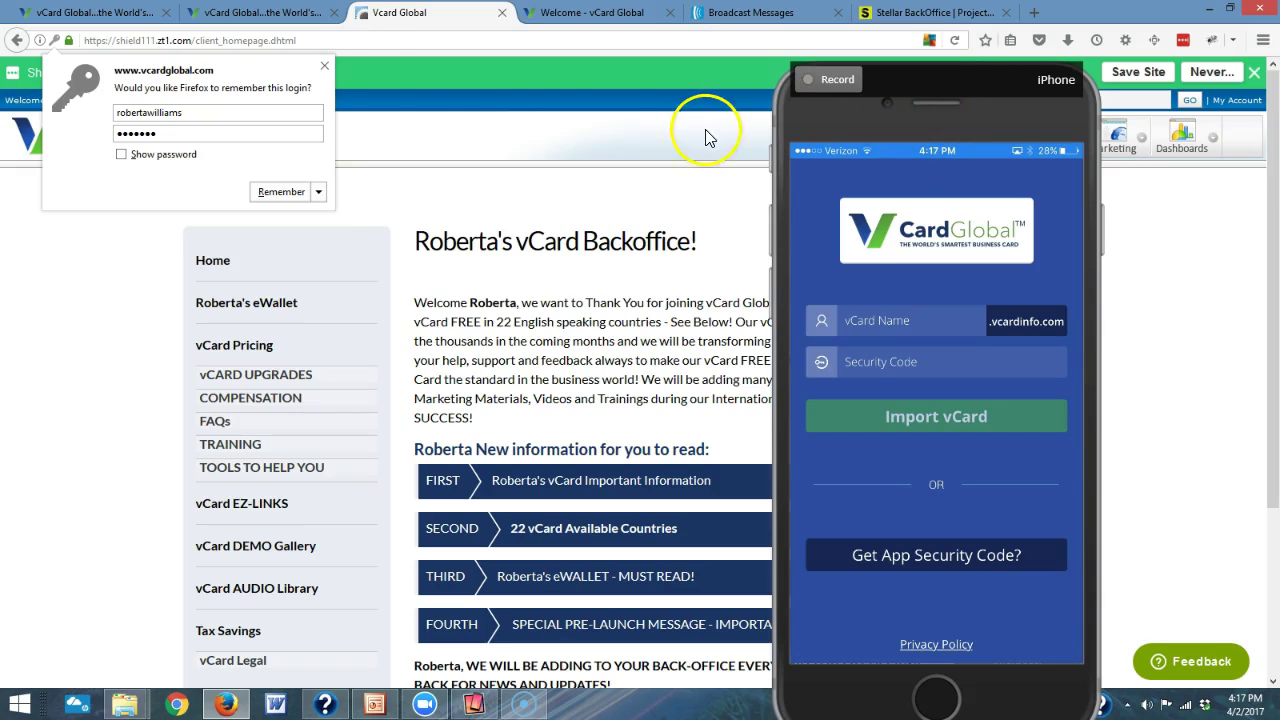
- Dismiss the remember-login prompt and open the vCard Builder dashboard for the account's main vCard
{"action": "left_click", "coordinate": [324, 66]}
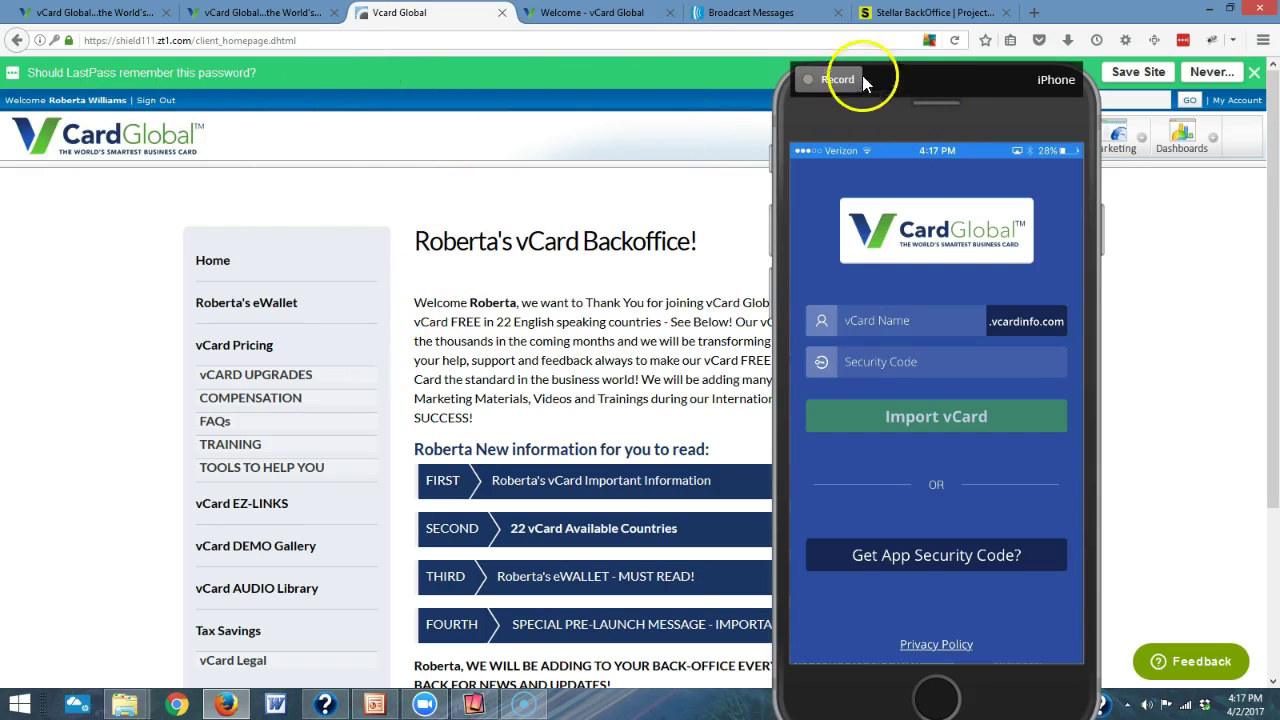
{"action": "left_click_drag", "start_coordinate": [910, 88], "coordinate": [318, 30]}
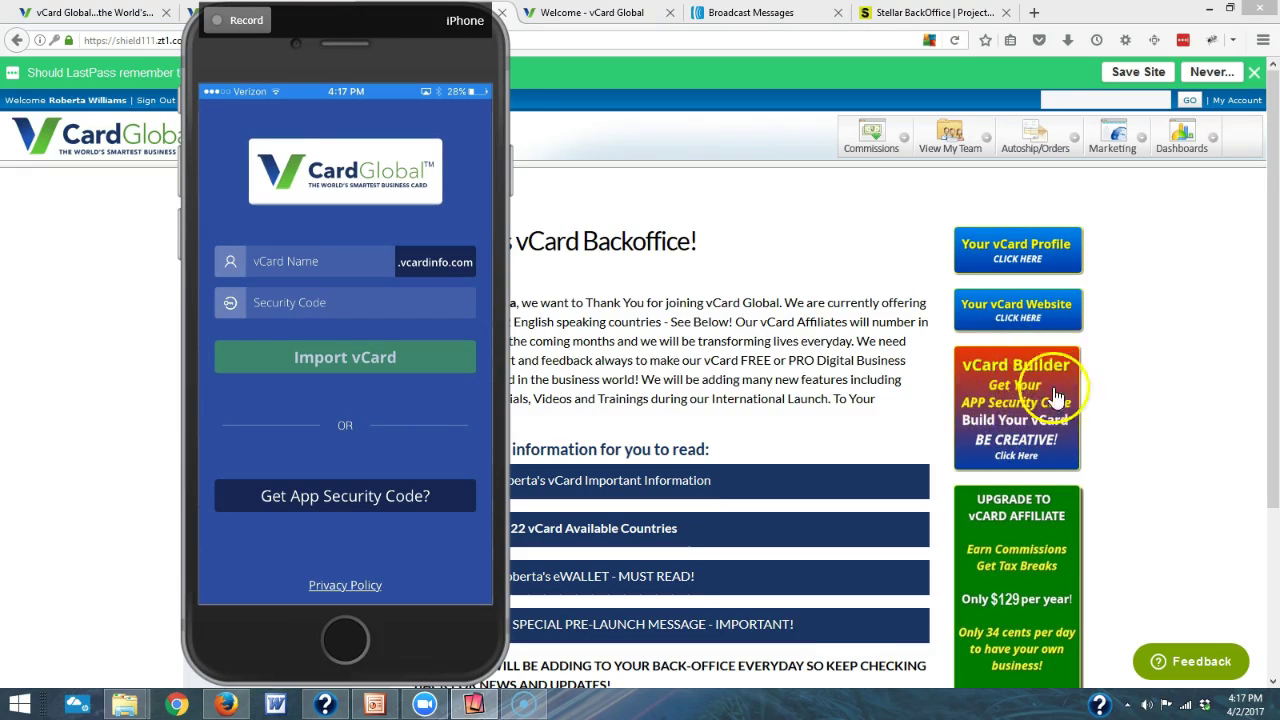
{"action": "left_click", "coordinate": [1016, 398]}
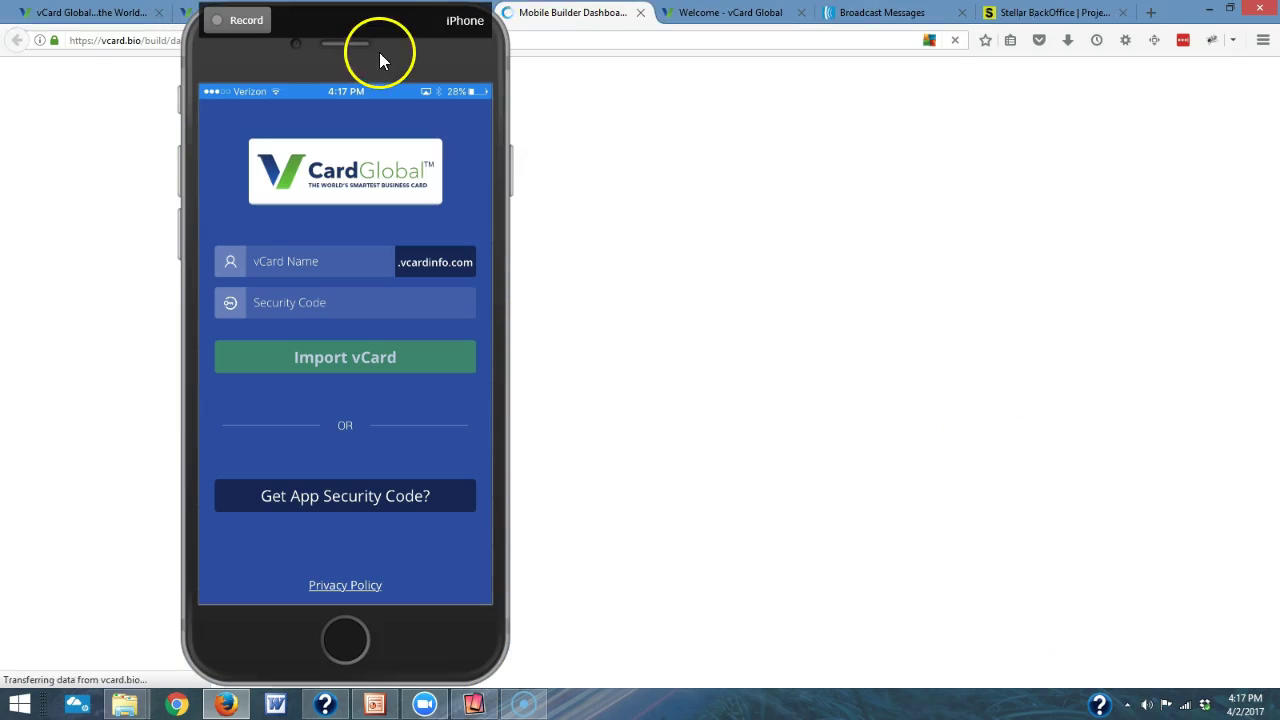
{"action": "left_click_drag", "start_coordinate": [386, 28], "coordinate": [960, 34]}
{"action": "left_click", "coordinate": [559, 203]}
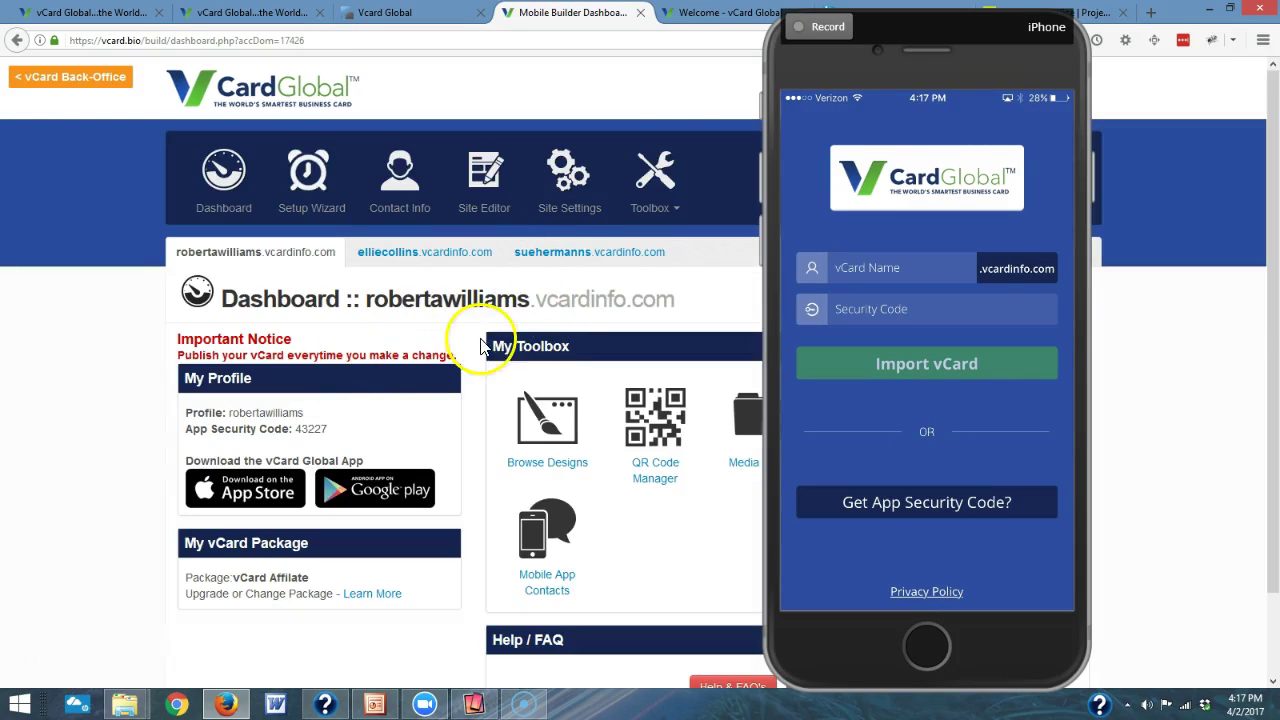
- Move the phone mirror aside and select the dashboard's profile name and app security code lines
{"action": "left_click", "coordinate": [950, 28]}
{"action": "left_click_drag", "start_coordinate": [950, 28], "coordinate": [763, 20]}
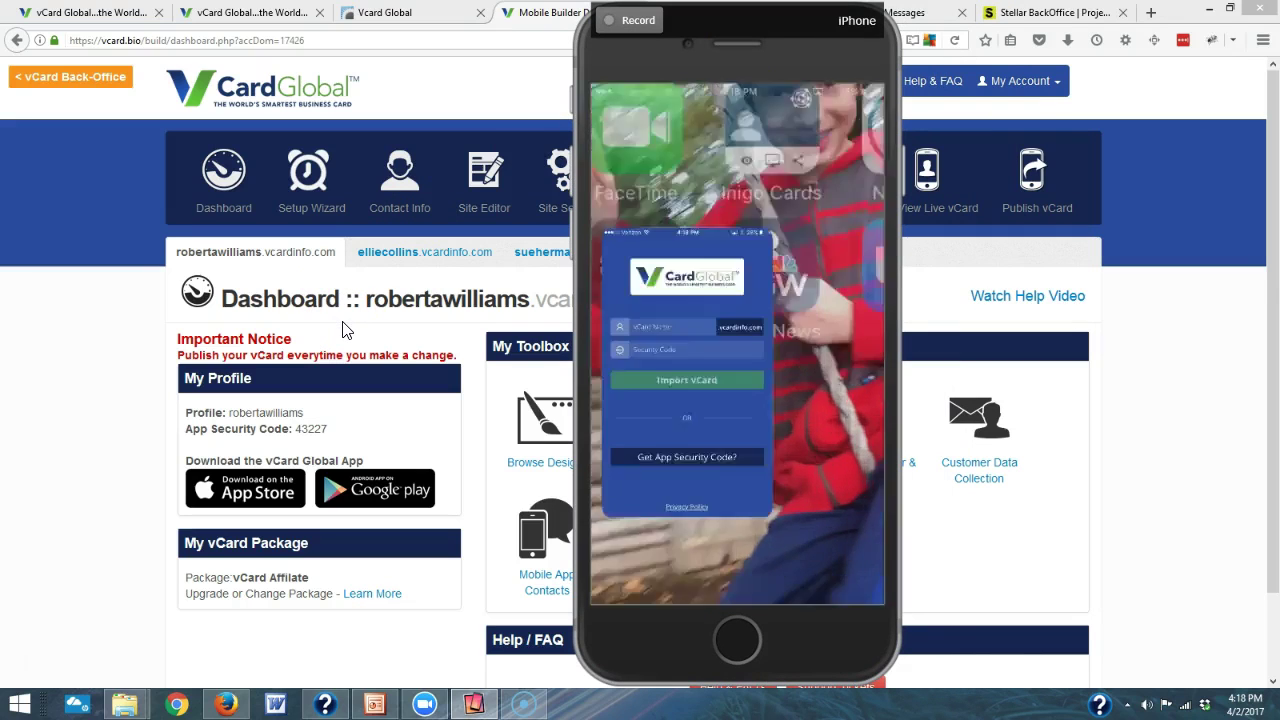
{"action": "left_click", "coordinate": [352, 342]}
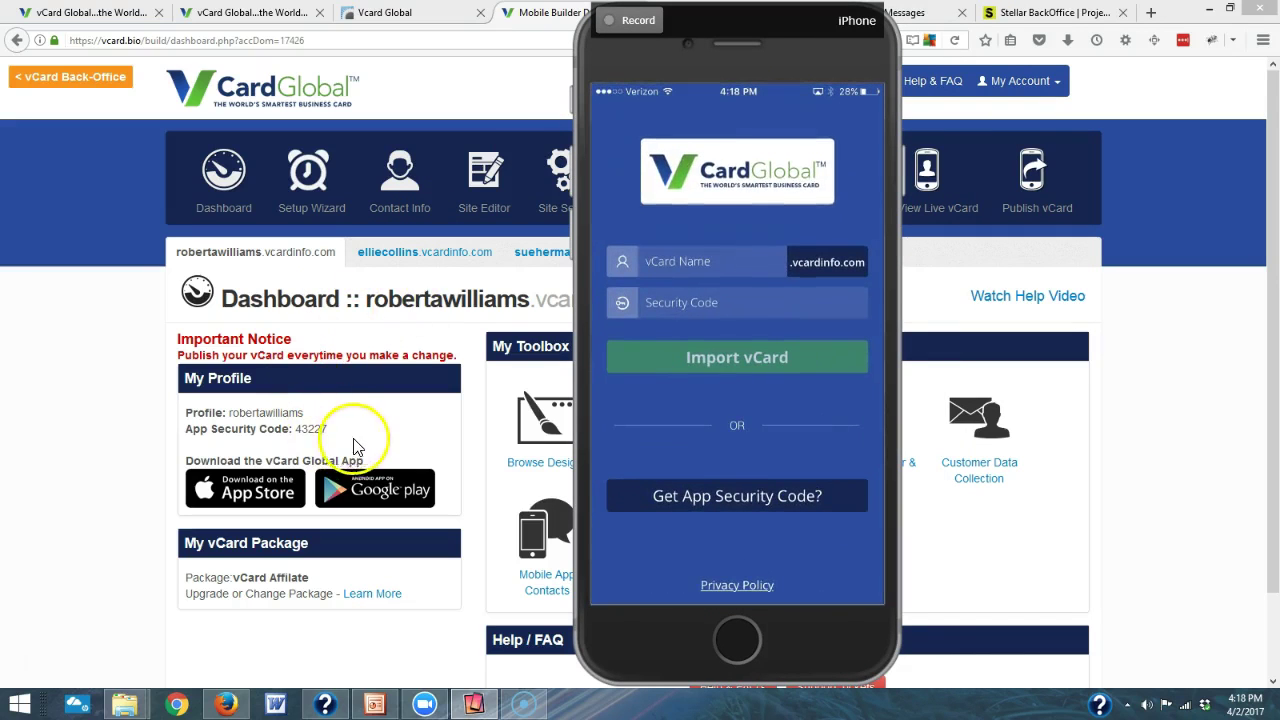
{"action": "left_click_drag", "start_coordinate": [330, 434], "coordinate": [182, 413]}
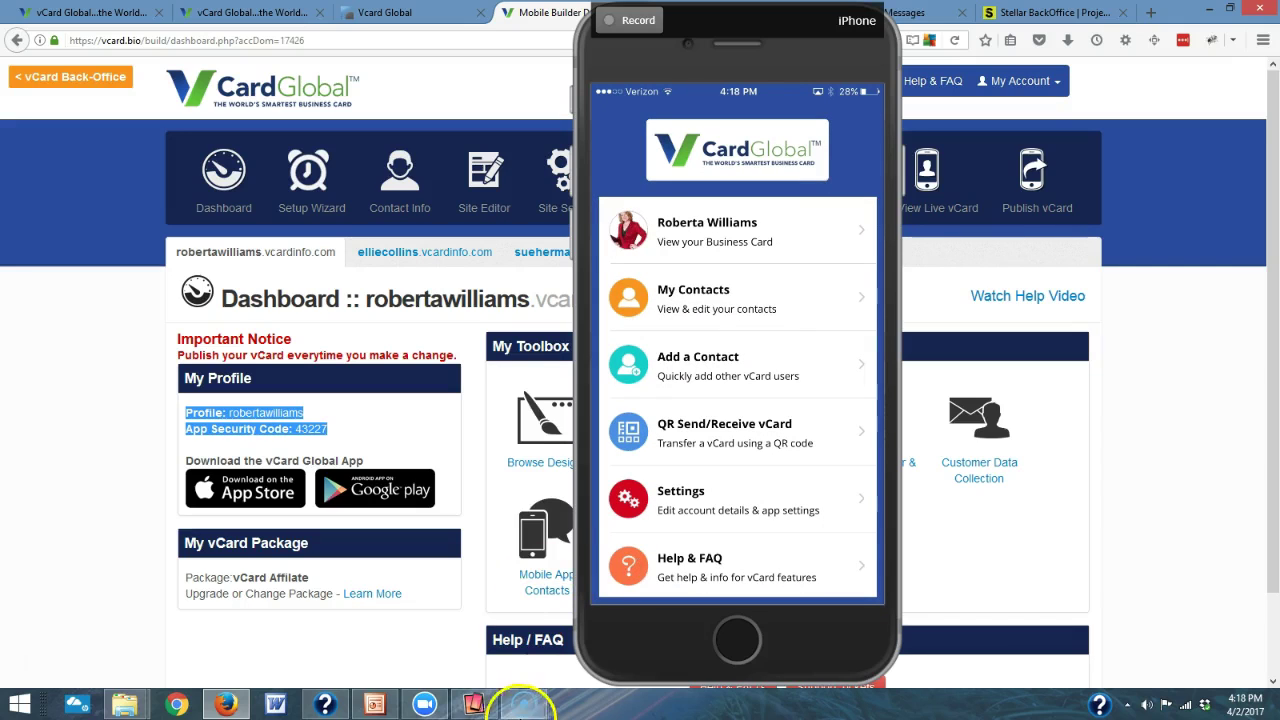
- Switch to the workshop PowerPoint presentation and run its slideshow full-screen
{"action": "left_click", "coordinate": [374, 704]}
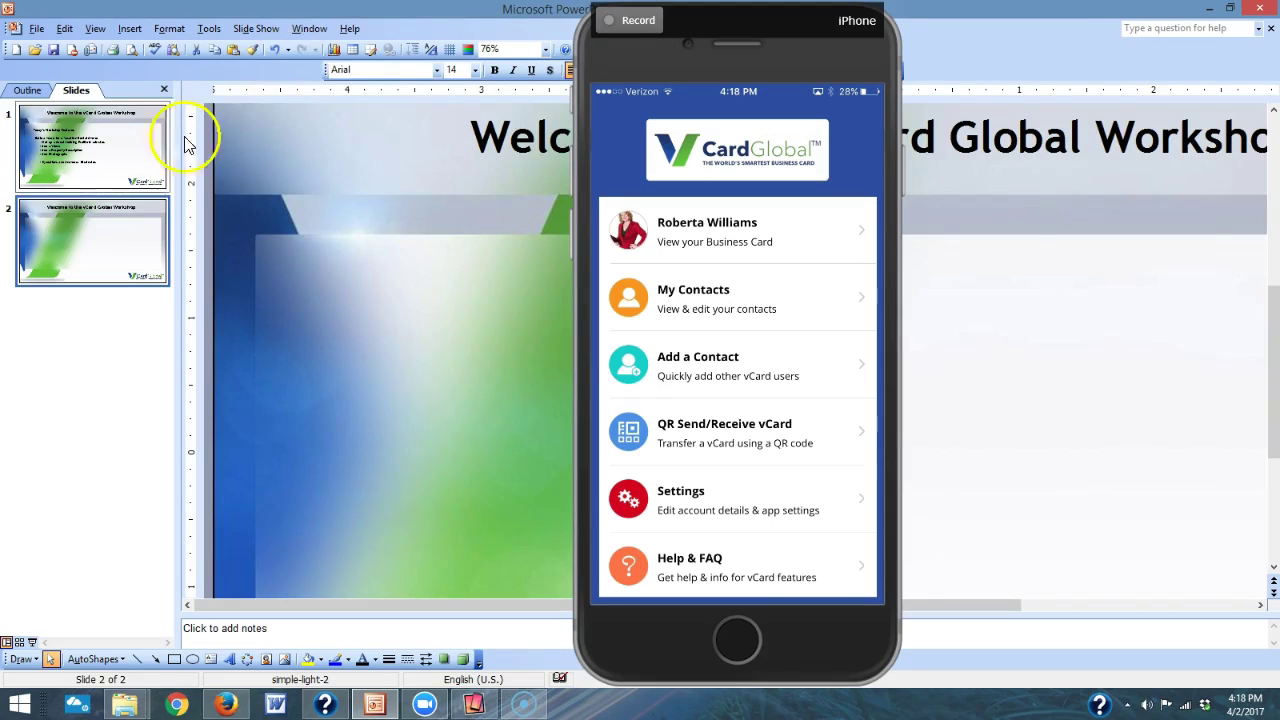
{"action": "left_click", "coordinate": [256, 28]}
{"action": "left_click", "coordinate": [262, 48]}
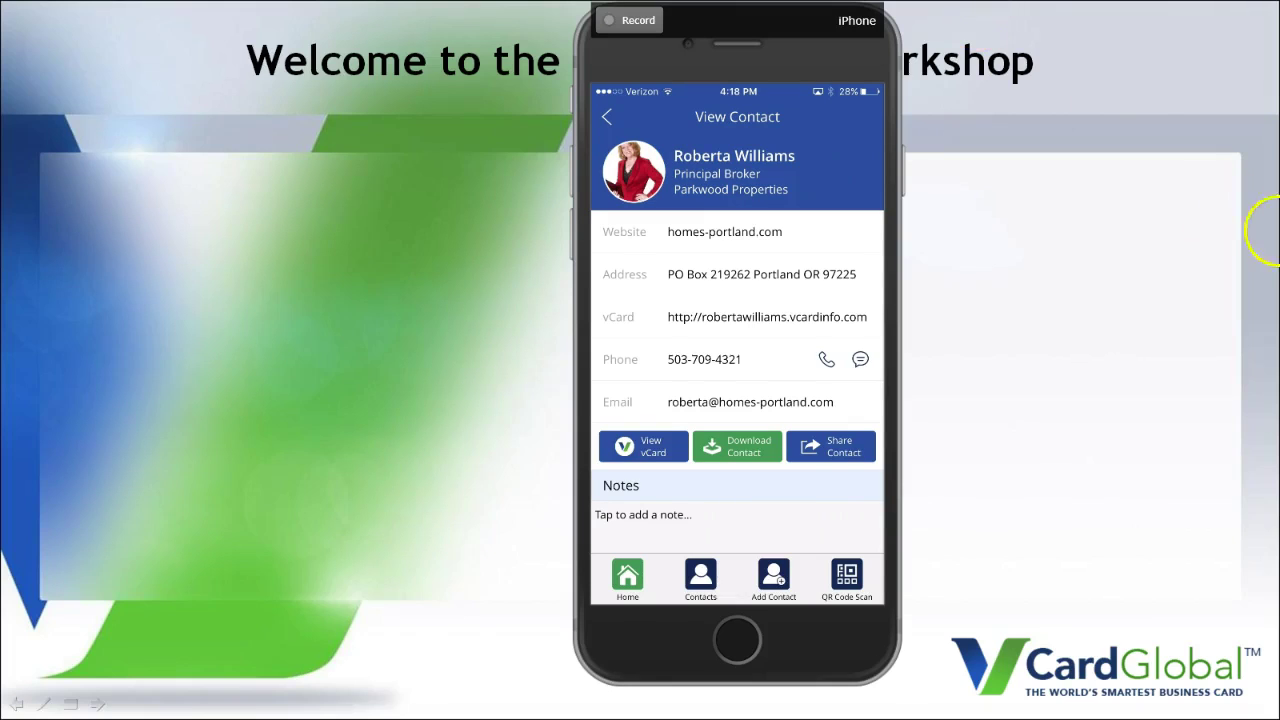
- Start sharing your own contact card from the app
{"action": "left_click", "coordinate": [832, 451]}
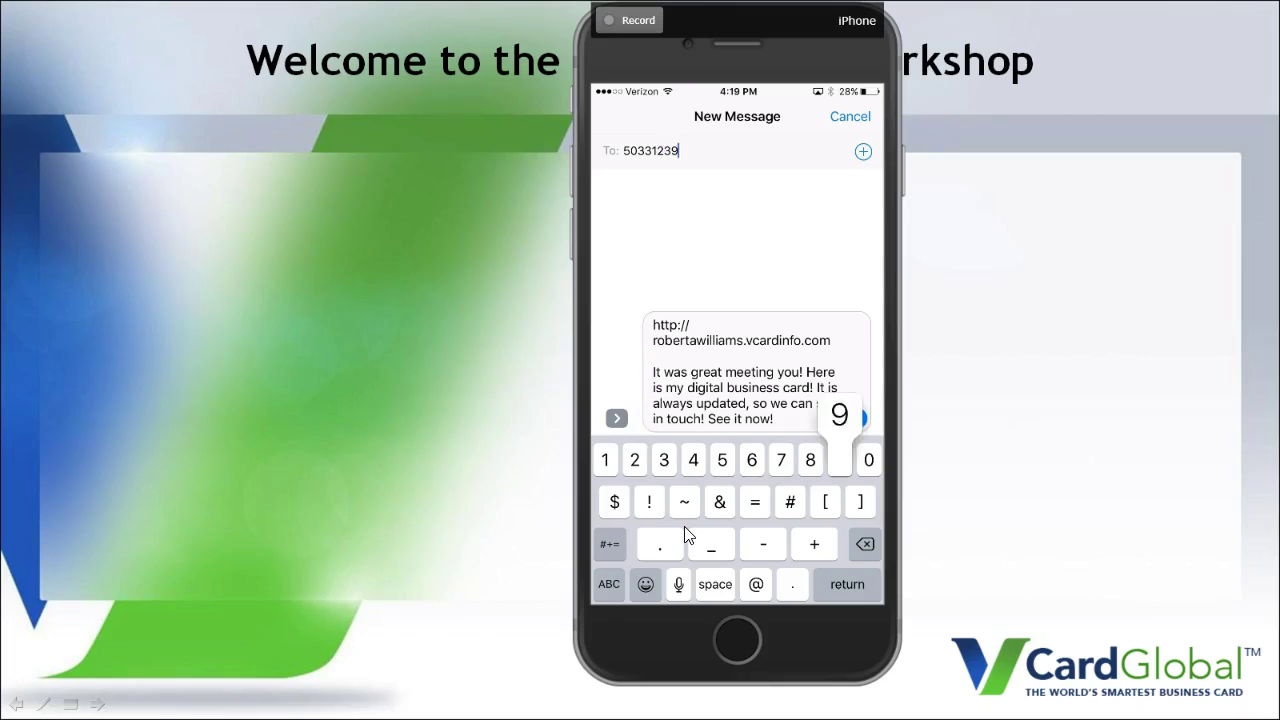
- Enter the recipient's phone number in the message's To field
{"action": "type", "text": "89"}
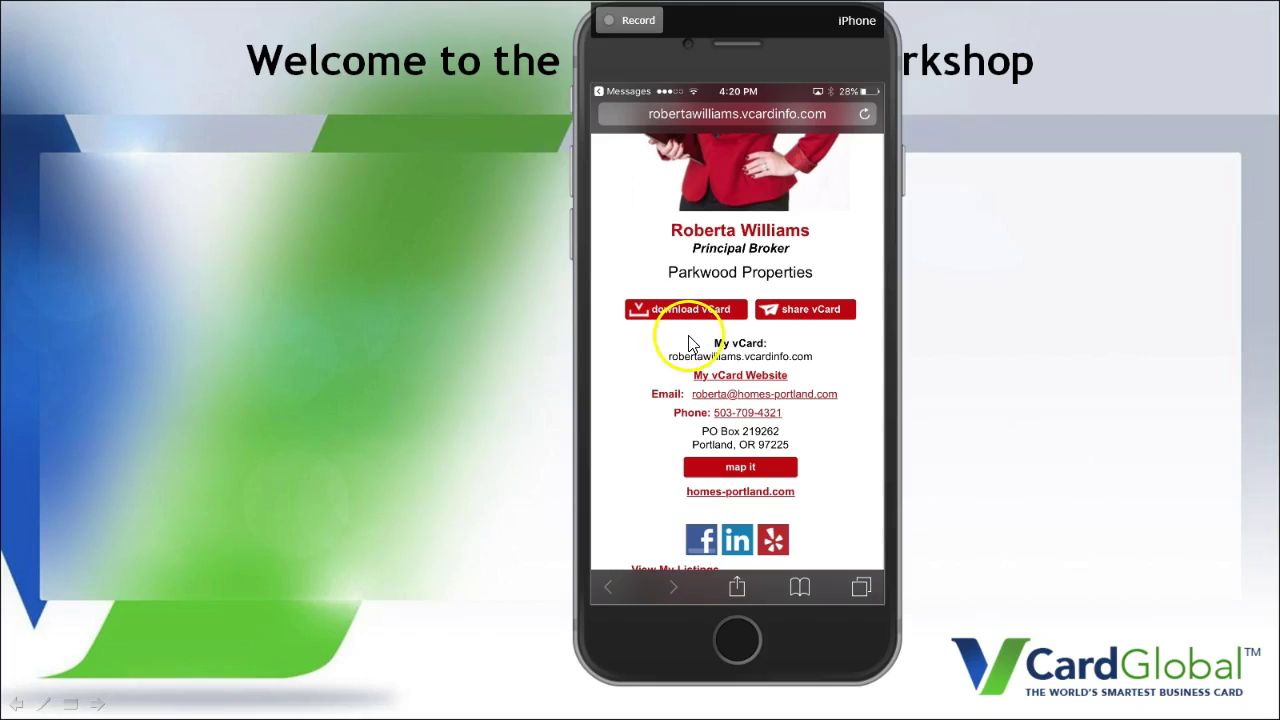
- Advance the background slide to the workshop features, then end the slideshow
{"action": "key", "text": "Page_Down"}
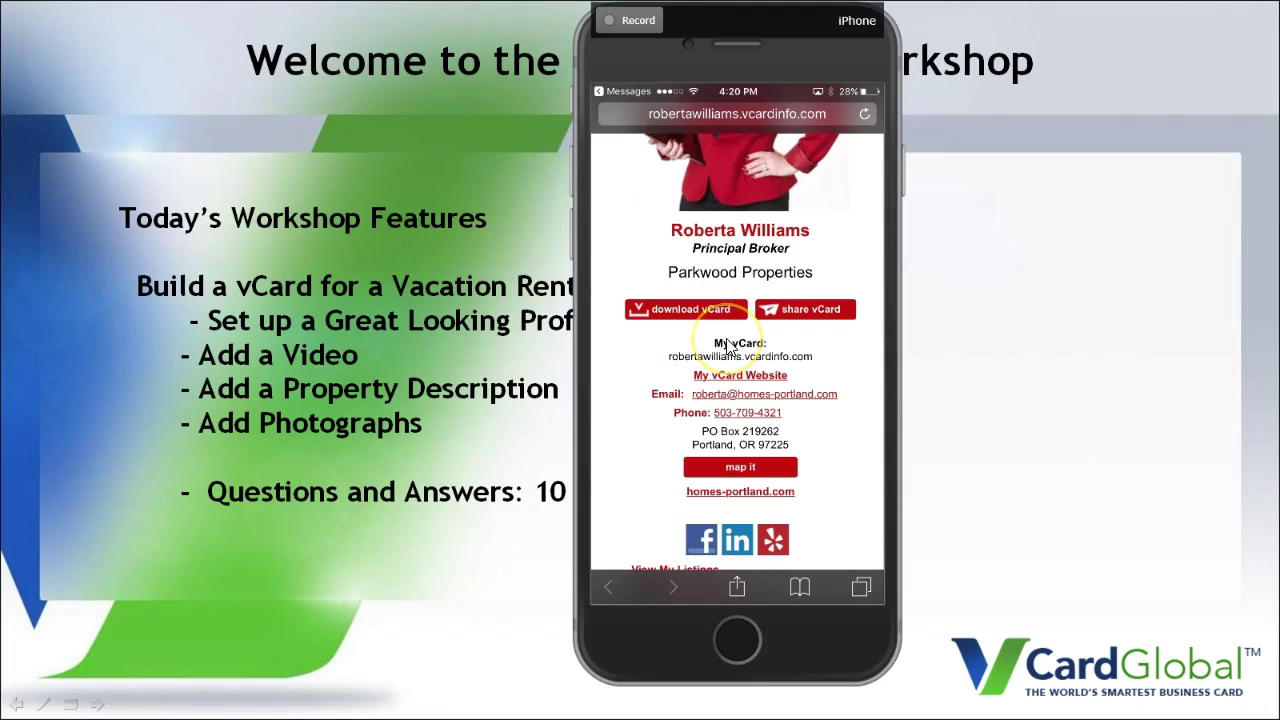
{"action": "left_click", "coordinate": [459, 417]}
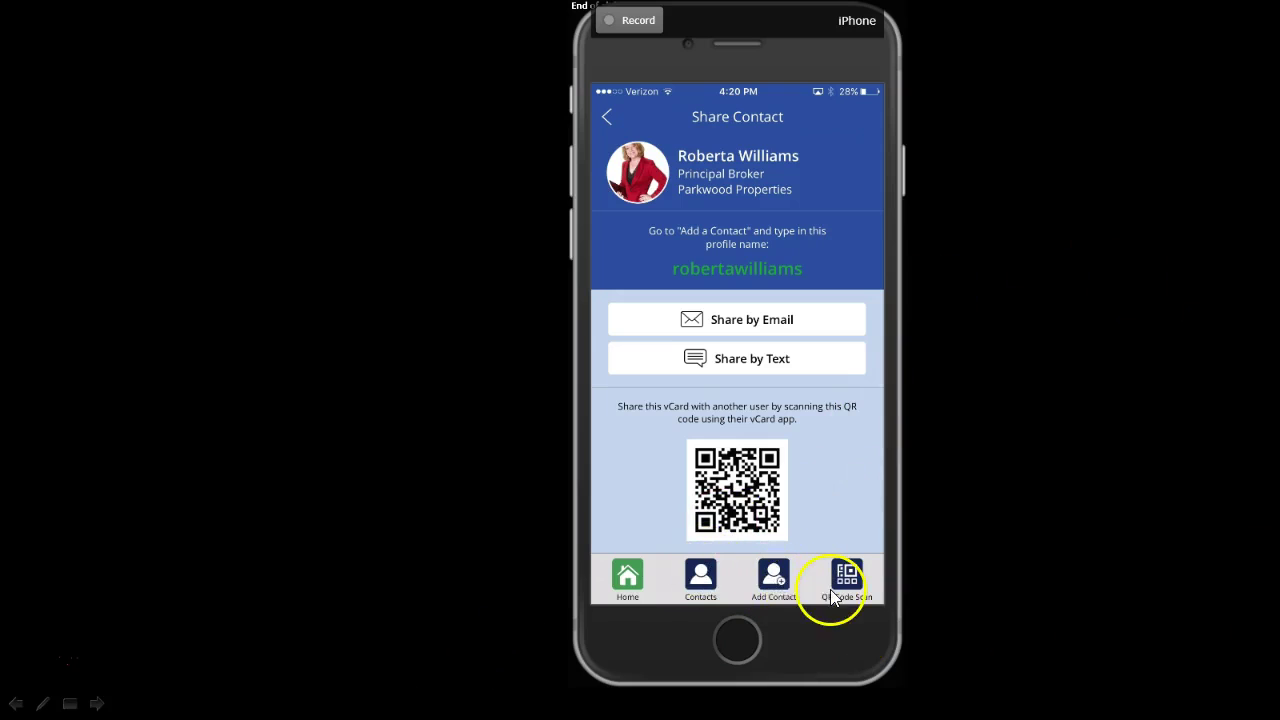
- On the Add Contact page, enter the other user's profile name as the vCard Name
{"action": "left_click", "coordinate": [775, 578]}
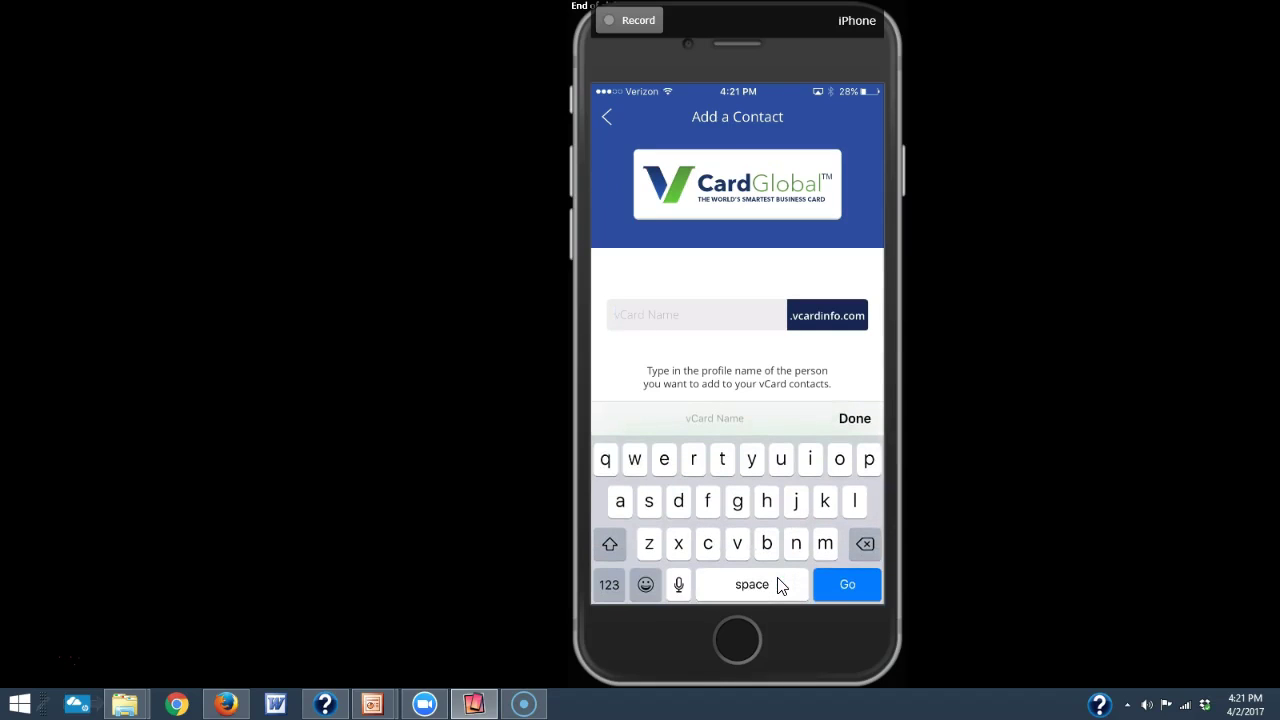
{"action": "key", "text": "Return"}
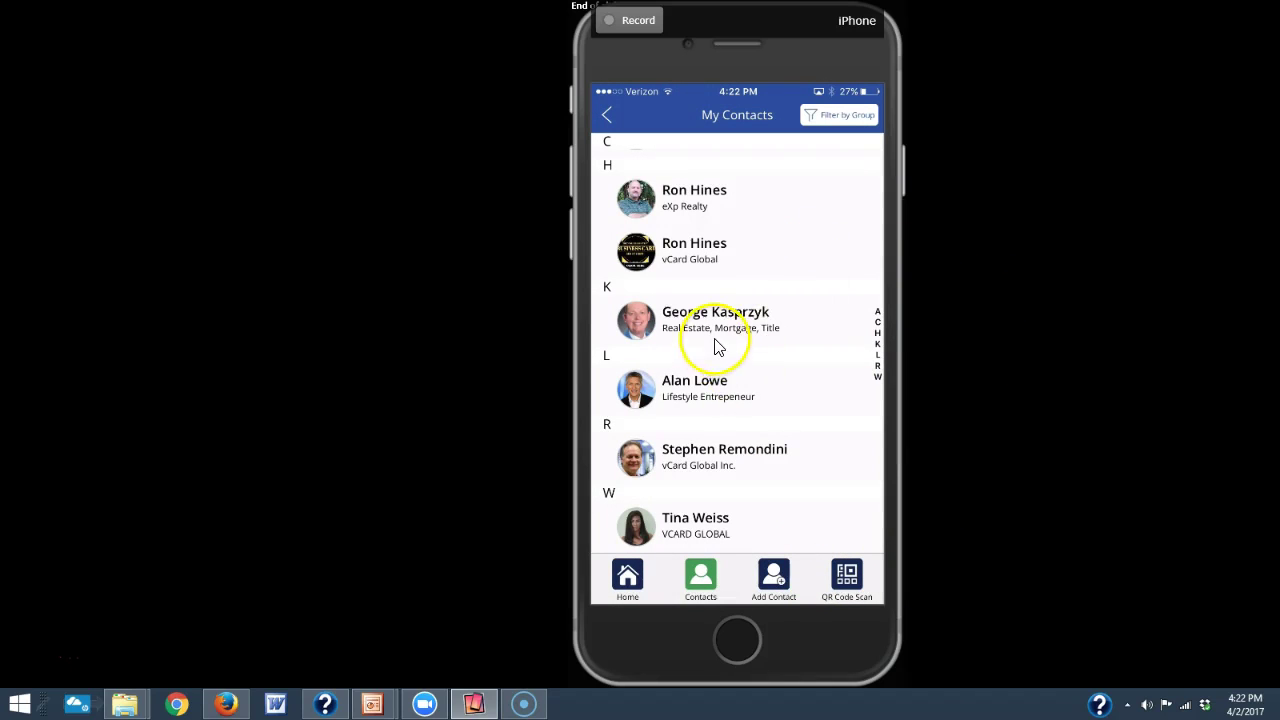
- Check a contact's groups in its details, then return to My Contacts and filter by group
{"action": "left_click", "coordinate": [740, 458]}
{"action": "scroll", "coordinate": [742, 460], "scroll_direction": "down", "scroll_amount": 2}
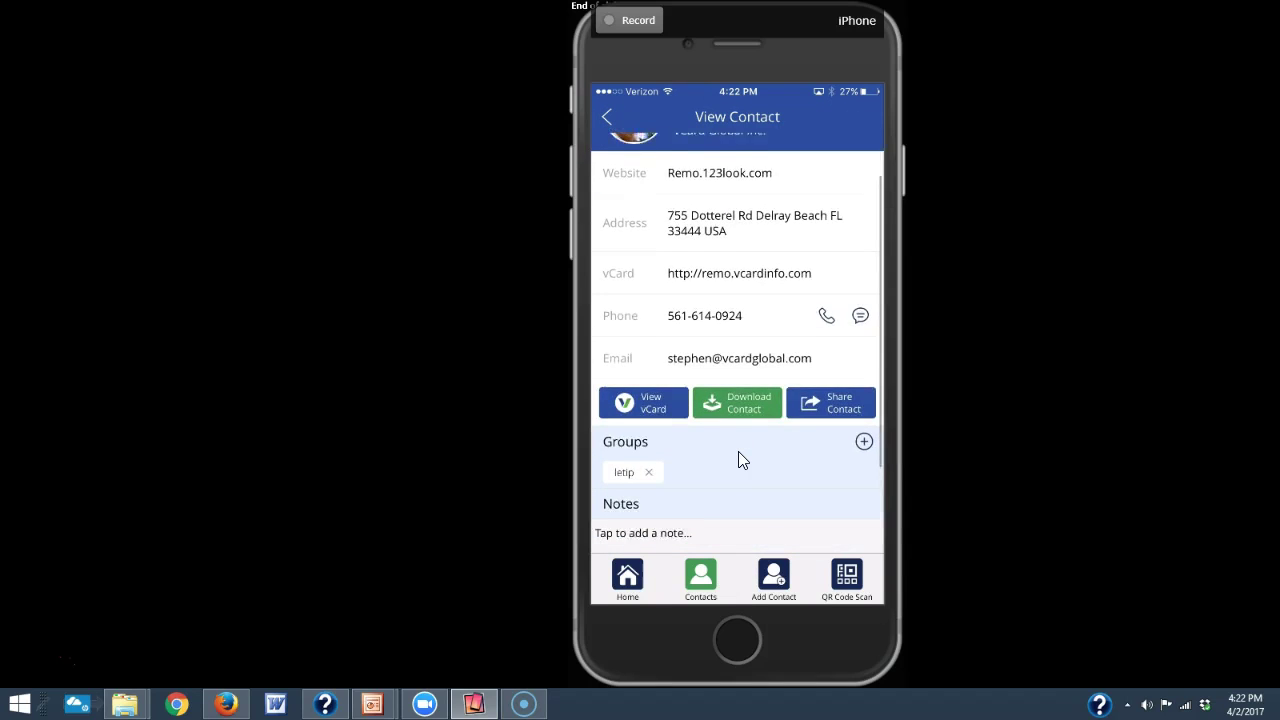
{"action": "scroll", "coordinate": [738, 460], "scroll_direction": "down", "scroll_amount": 1}
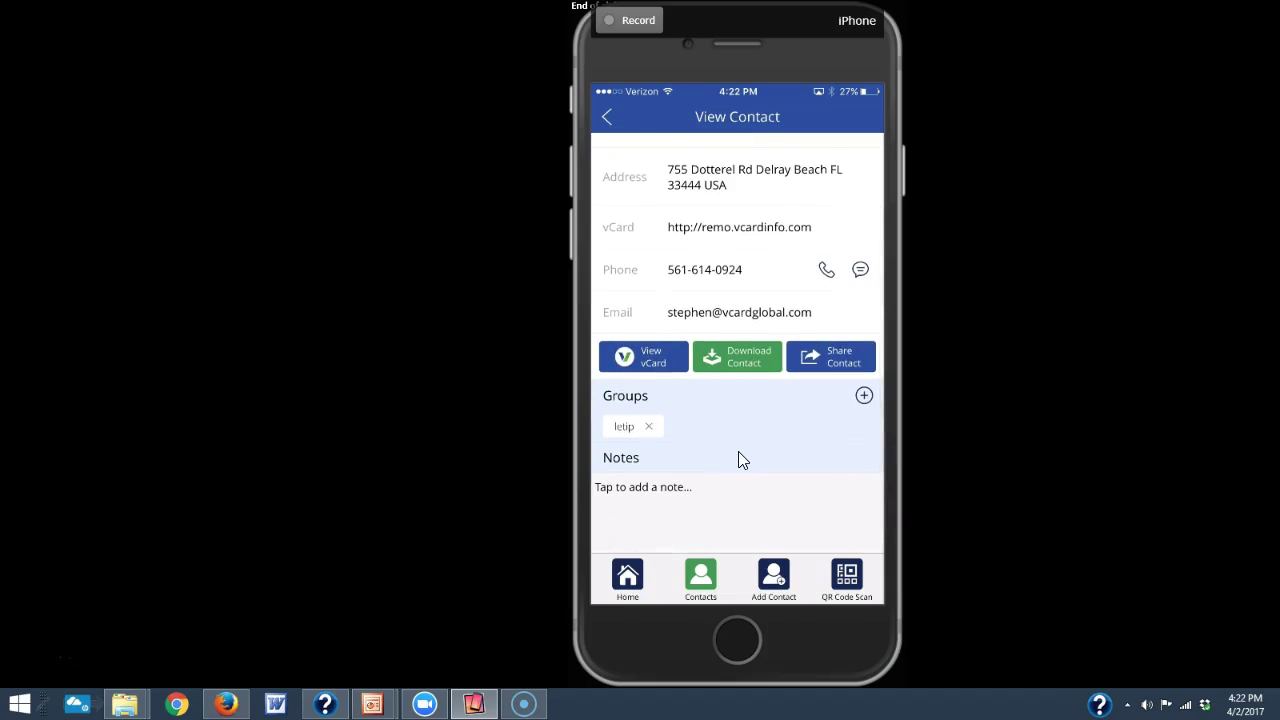
{"action": "scroll", "coordinate": [740, 458], "scroll_direction": "up", "scroll_amount": 2}
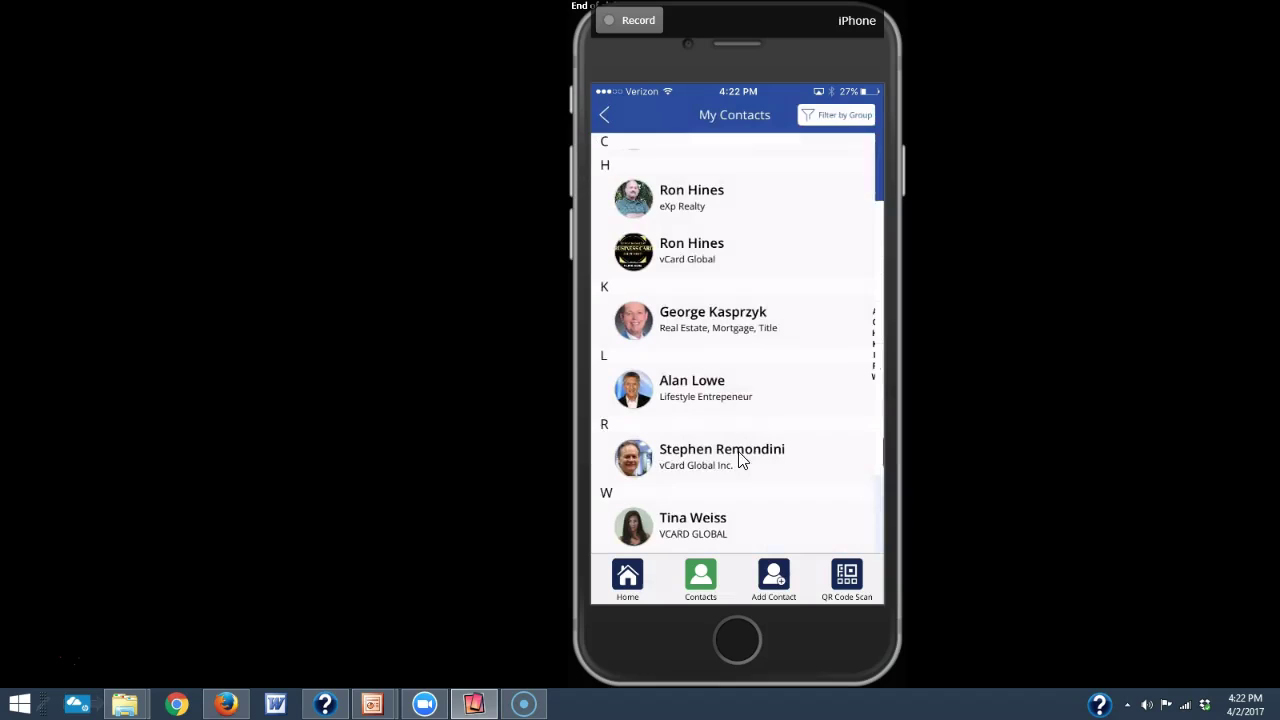
{"action": "scroll", "coordinate": [740, 460], "scroll_direction": "down", "scroll_amount": 3}
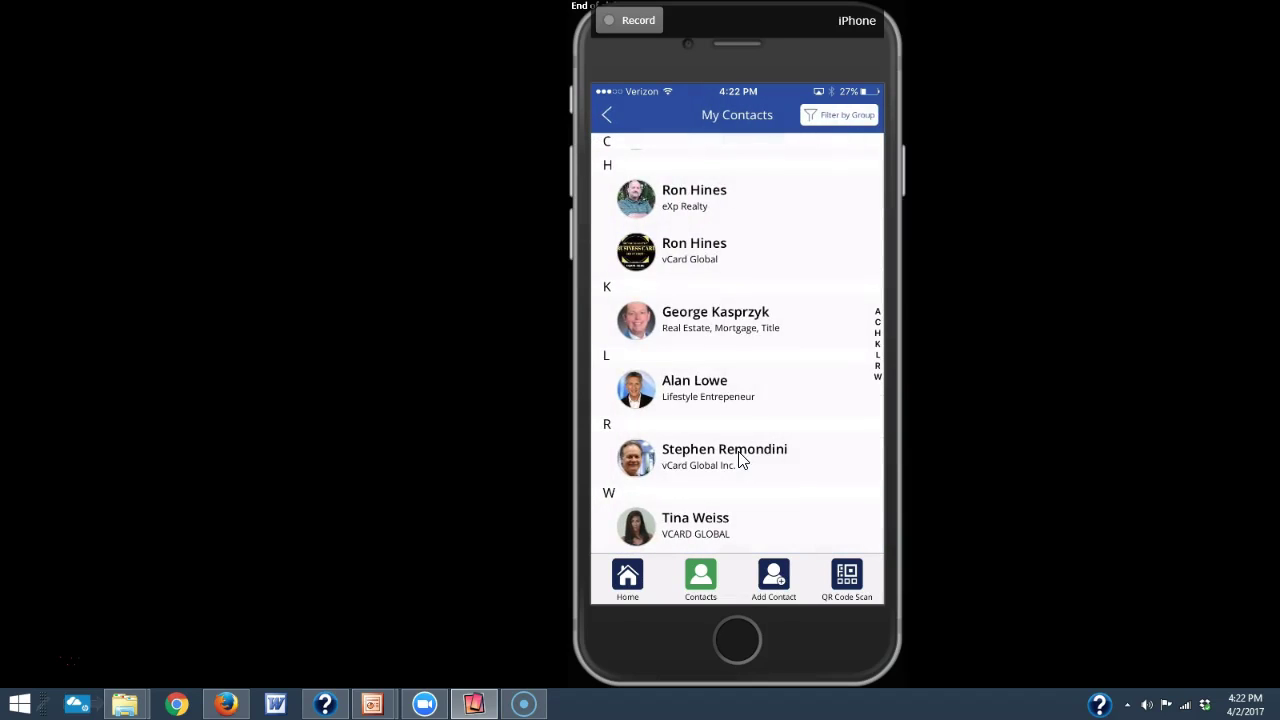
{"action": "left_click", "coordinate": [845, 438]}
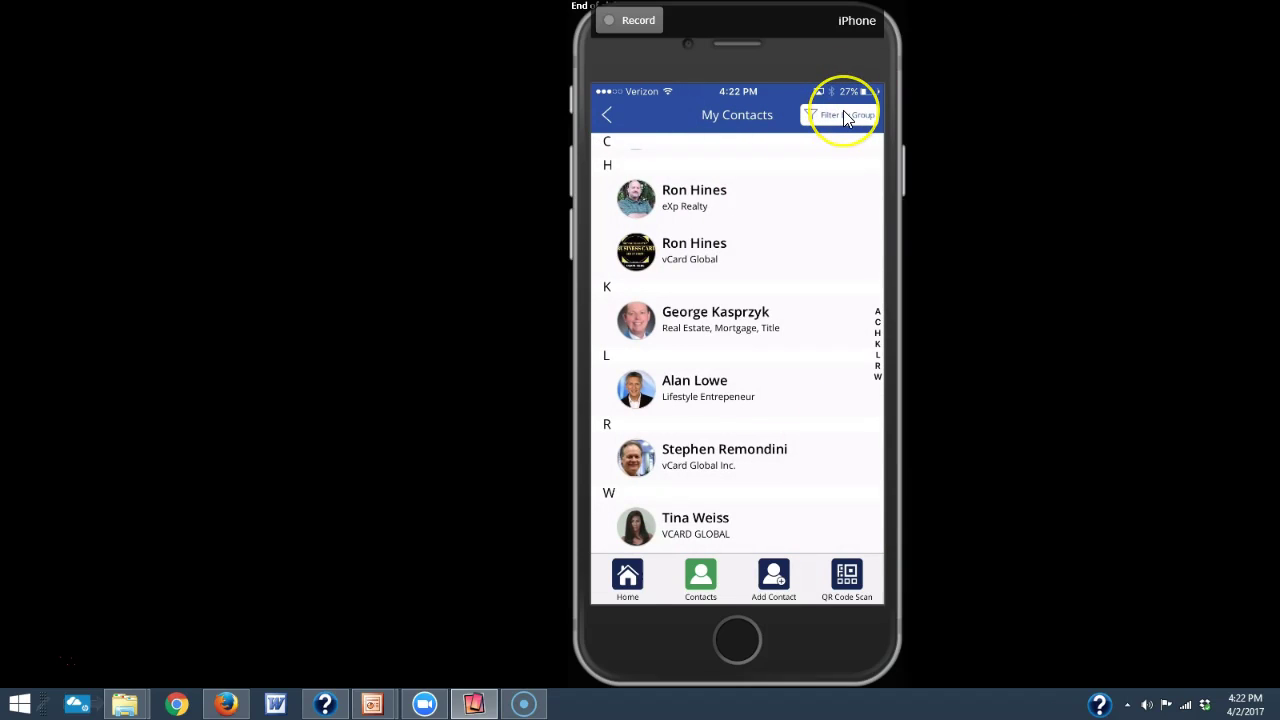
{"action": "left_click", "coordinate": [843, 115]}
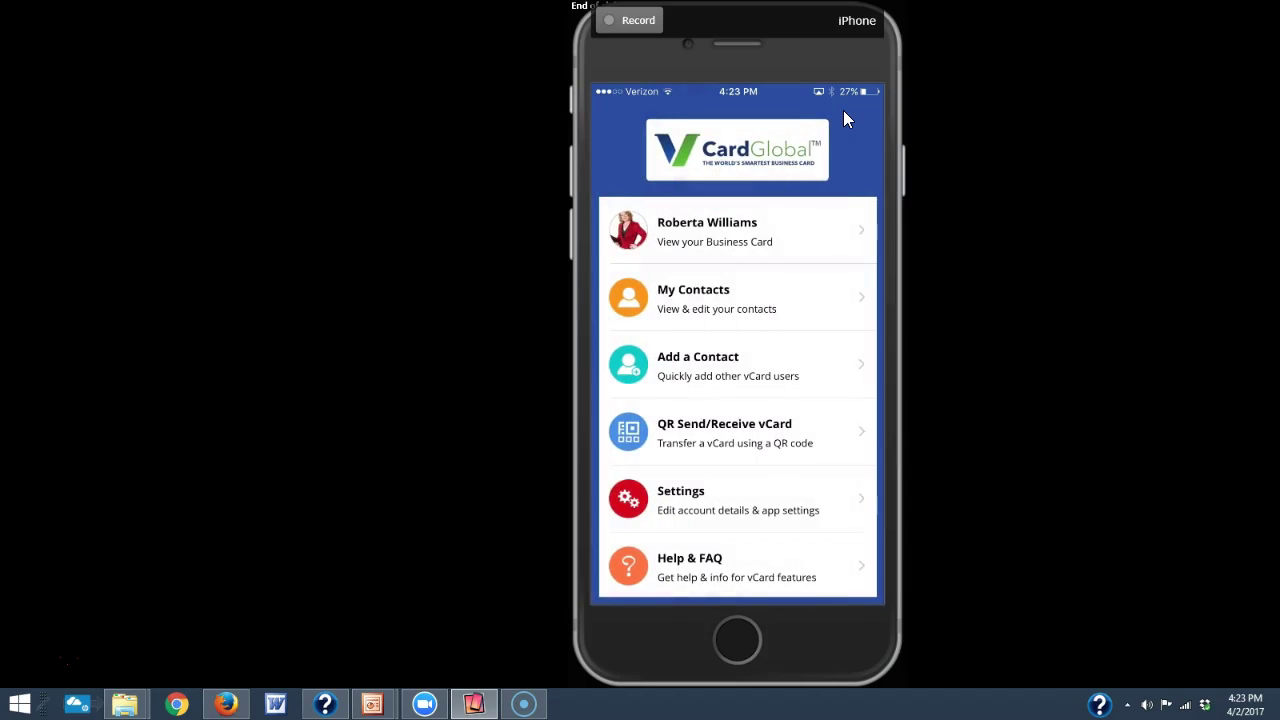
- From Settings, save a new share contact message titled 'title company' with its message text
{"action": "left_click", "coordinate": [656, 527]}
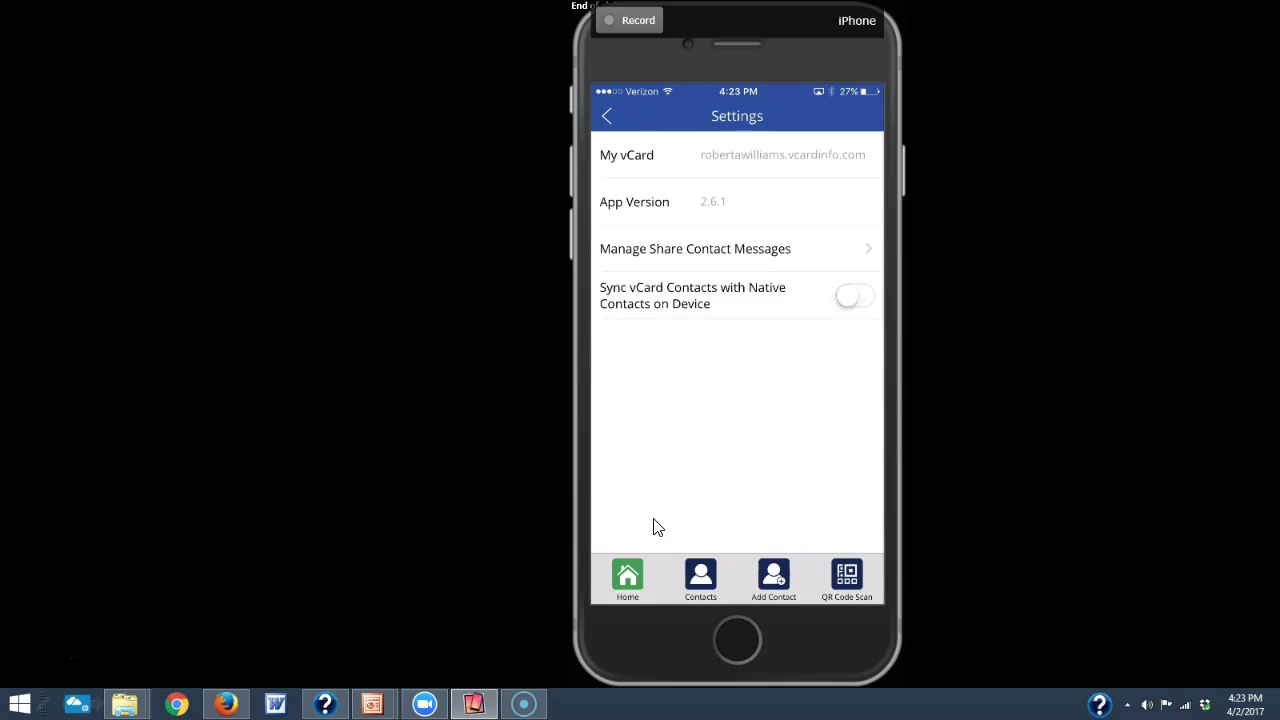
{"action": "left_click", "coordinate": [792, 242]}
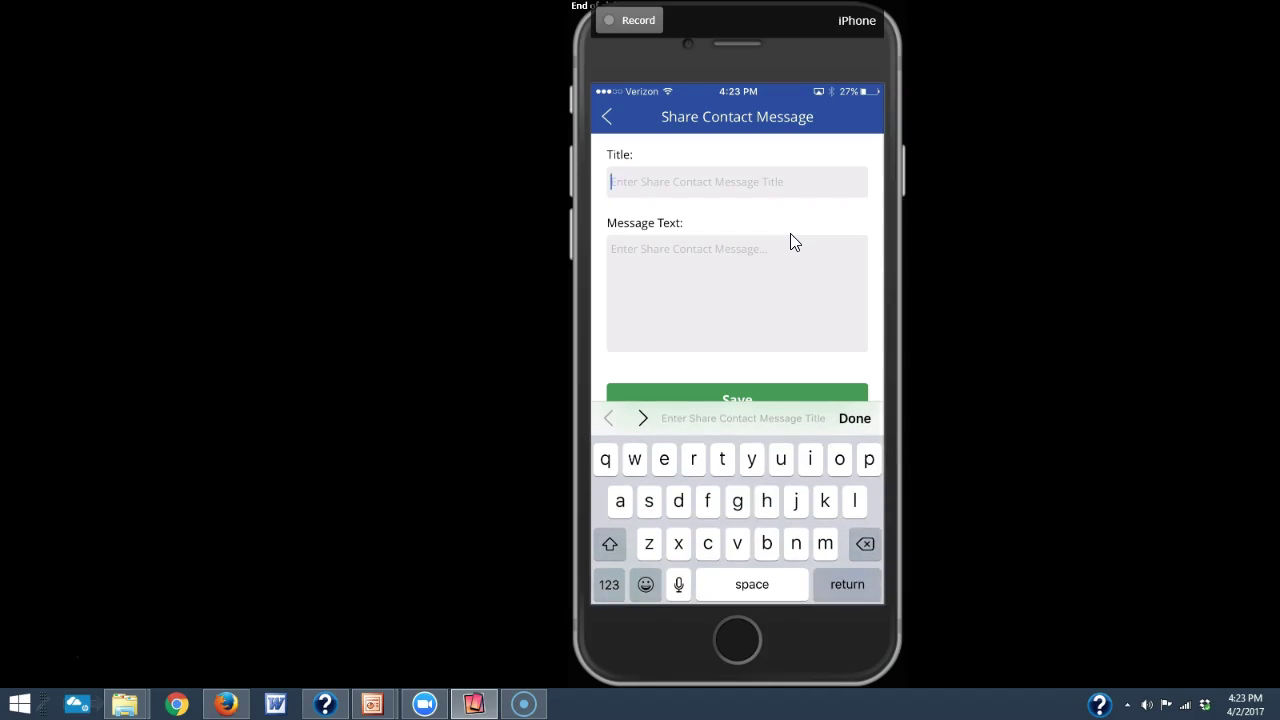
{"action": "type", "text": "title company"}
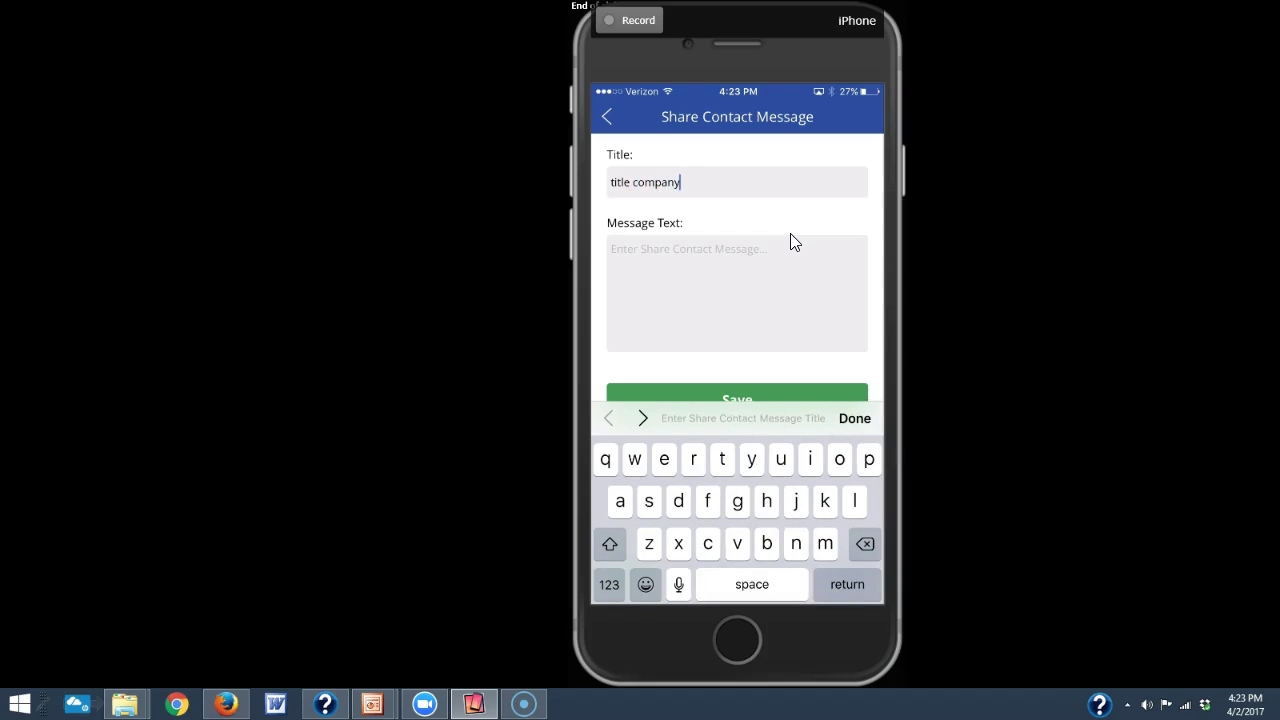
{"action": "key", "text": "Tab"}
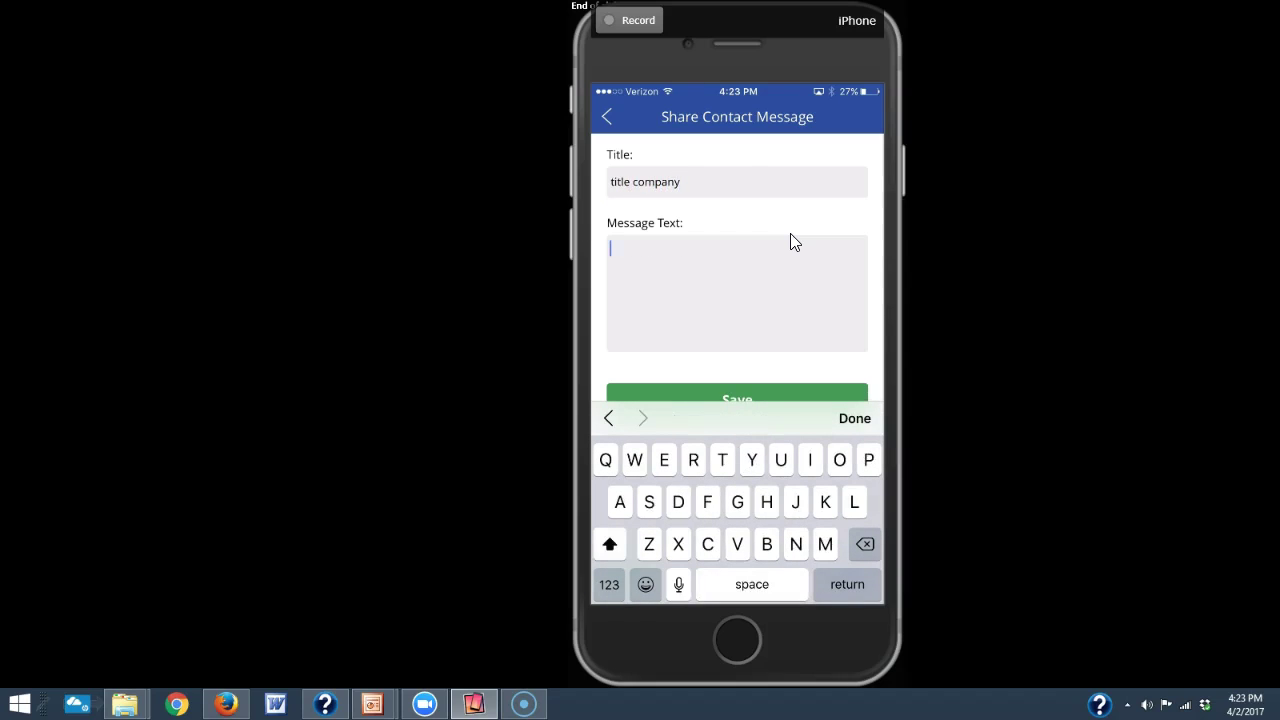
{"action": "type", "text": "Uftdjtdjtdhdhtddutdu"}
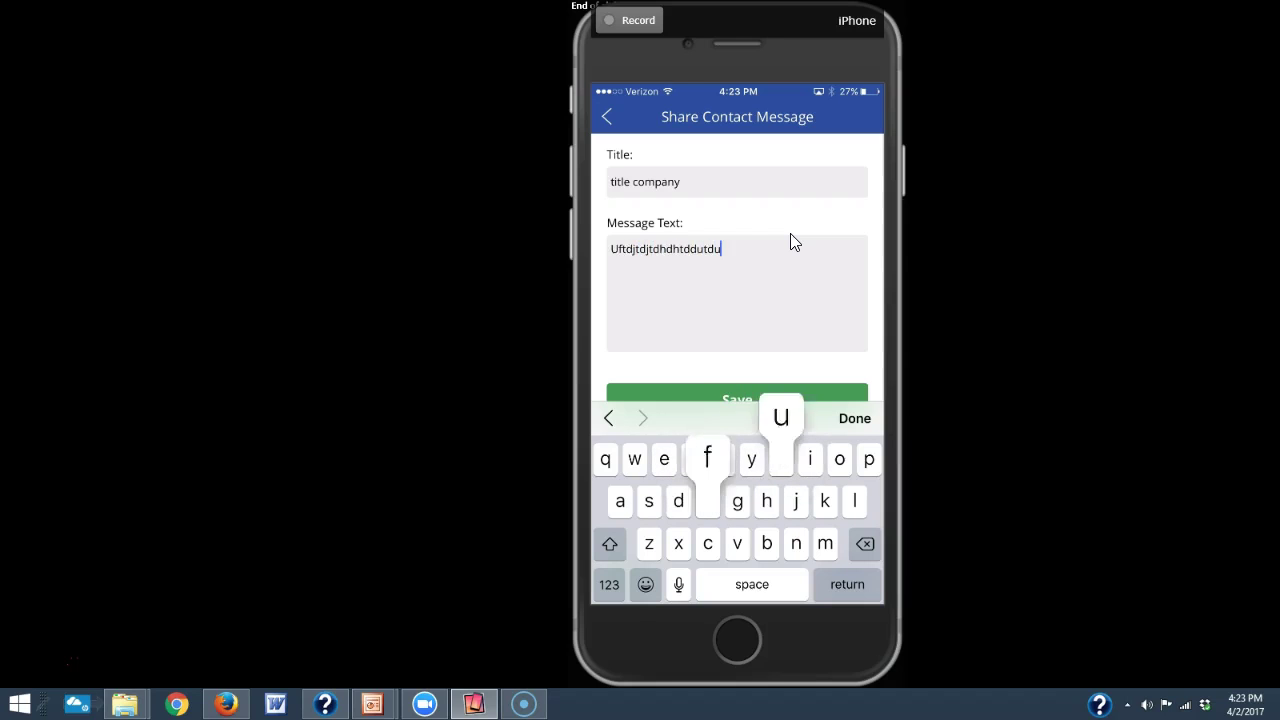
{"action": "type", "text": "fhhy"}
{"action": "key", "text": "Escape"}
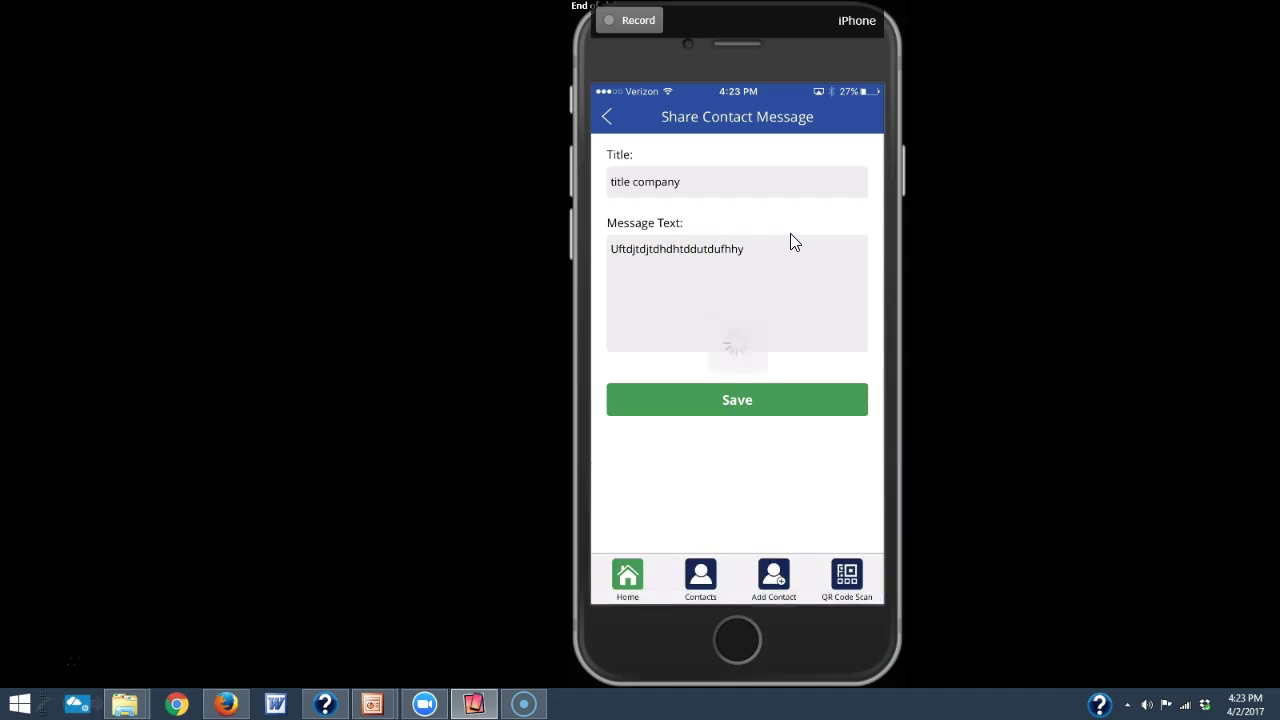
{"action": "key", "text": "Return"}
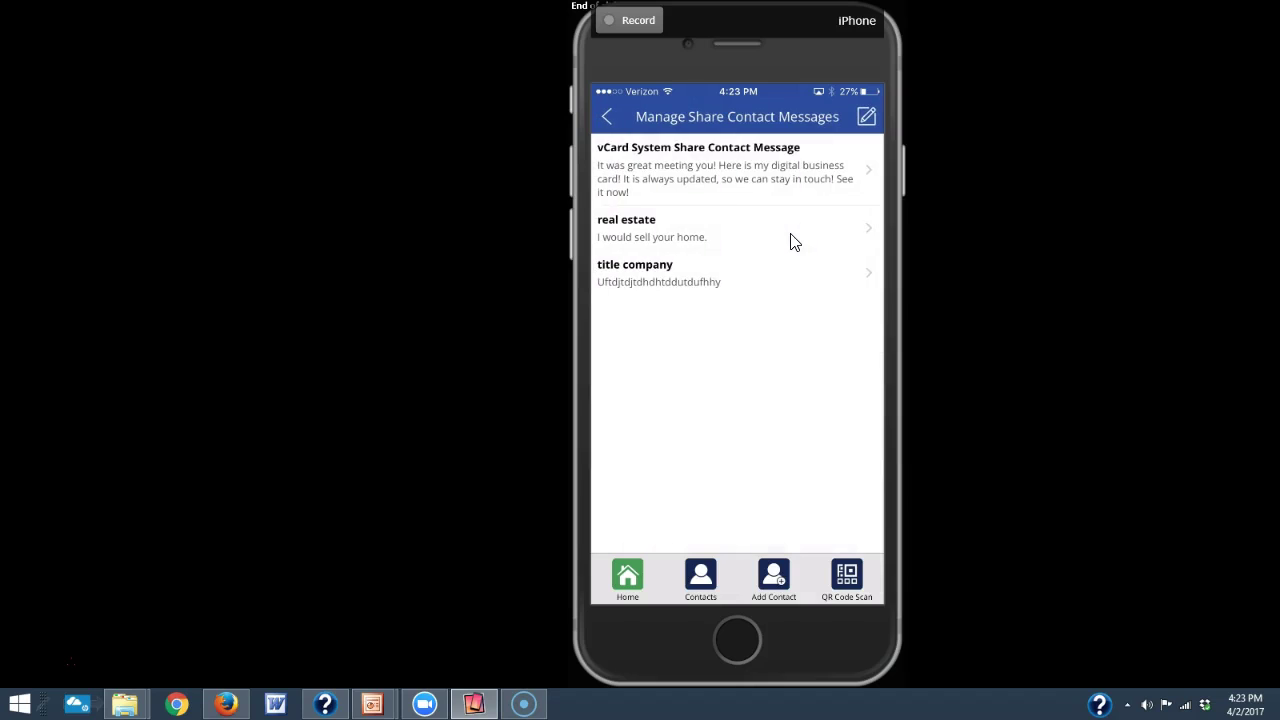